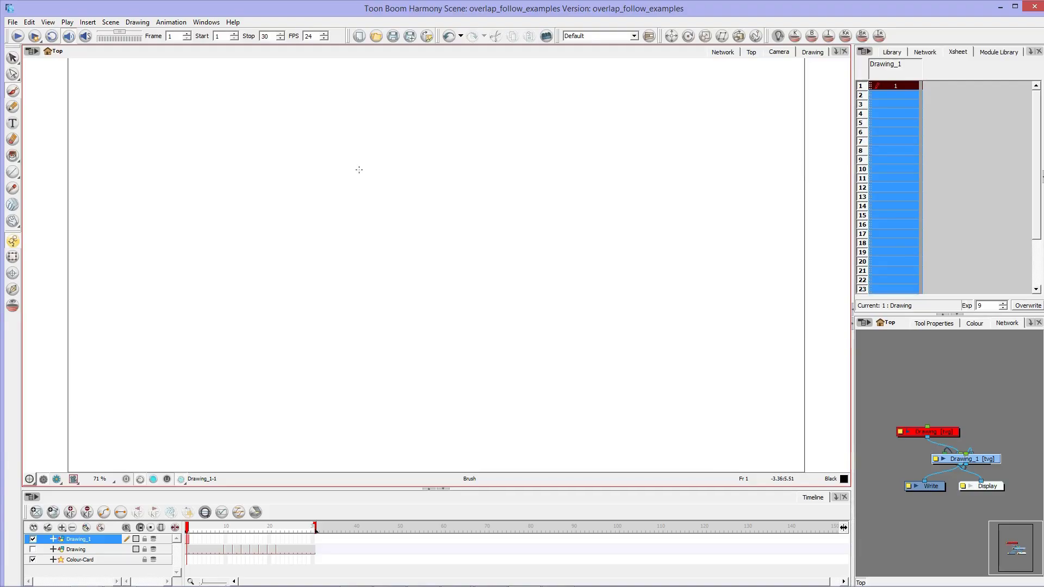
# Doodle a quick face with two eyes, a curved mouth and a stroke below.
pyautogui.moveTo(359, 167); pyautogui.dragTo(393, 167)
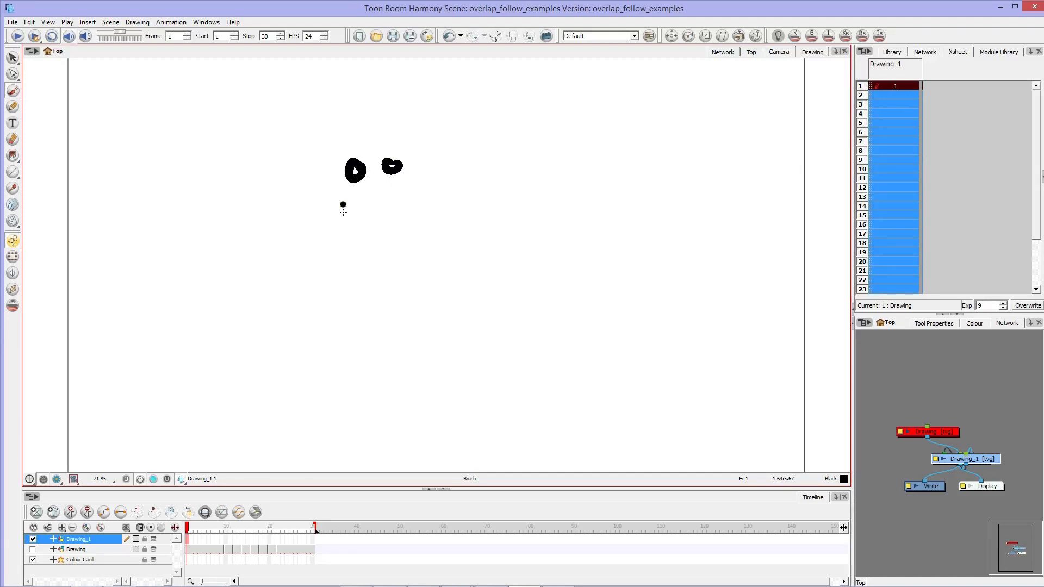
pyautogui.moveTo(343, 205); pyautogui.dragTo(412, 188)
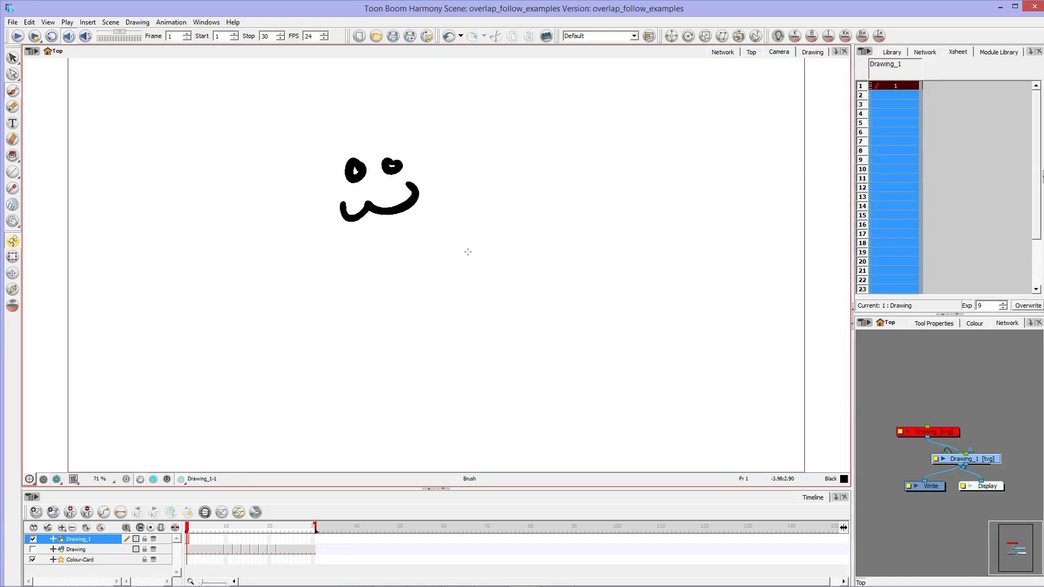
pyautogui.moveTo(354, 217); pyautogui.dragTo(397, 243)
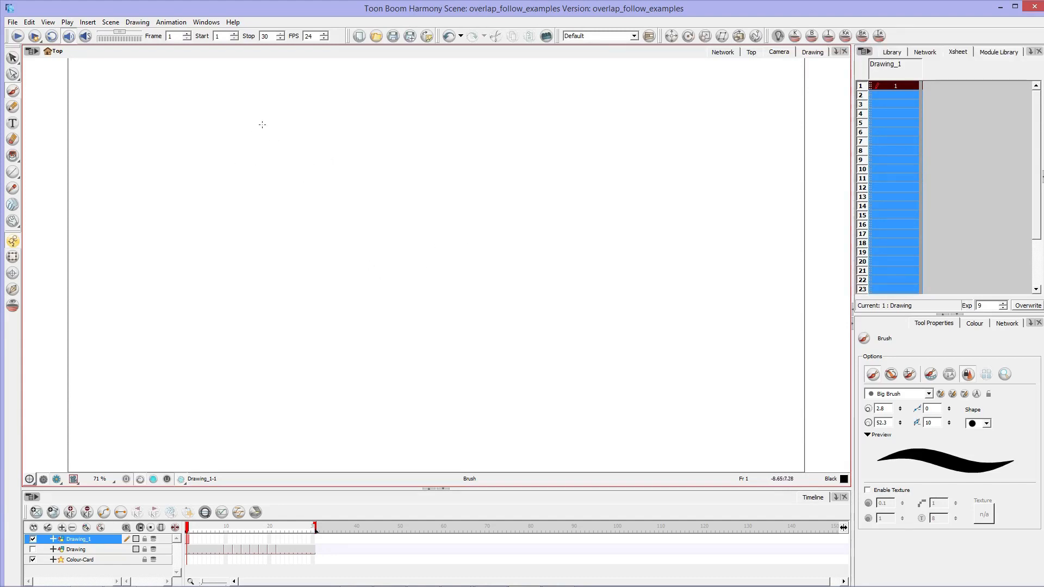
# Brush the title 'slow in and slow out' near the top and hold it over more frames.
pyautogui.moveTo(308, 120)
pyautogui.mouseDown()
pyautogui.moveTo(299, 140)
pyautogui.moveTo(325, 146)
pyautogui.moveTo(341, 126)
pyautogui.moveTo(375, 133)
pyautogui.moveTo(395, 121)
pyautogui.mouseUp()
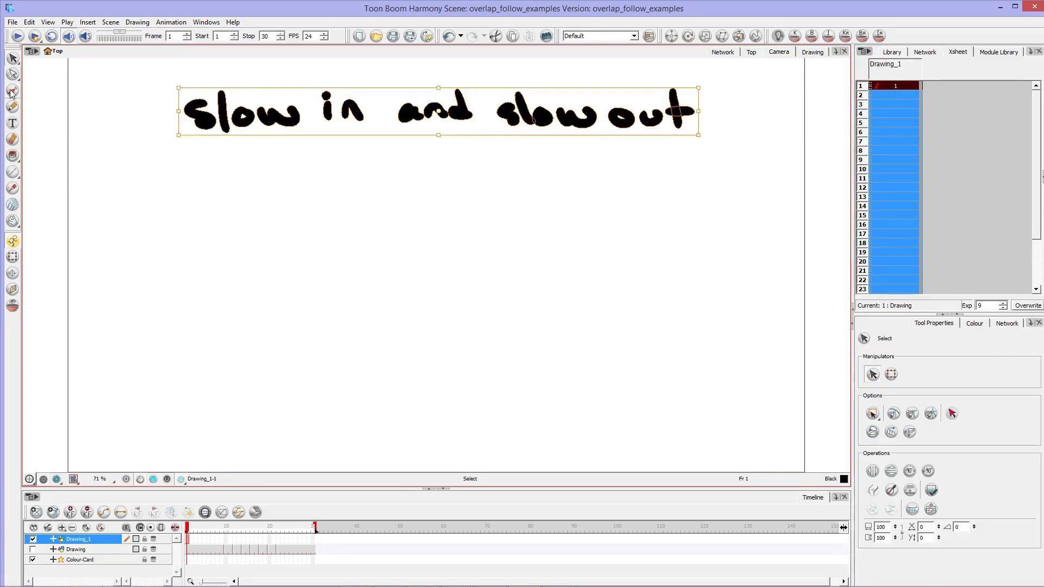
pyautogui.hotkey('alt', 'b')
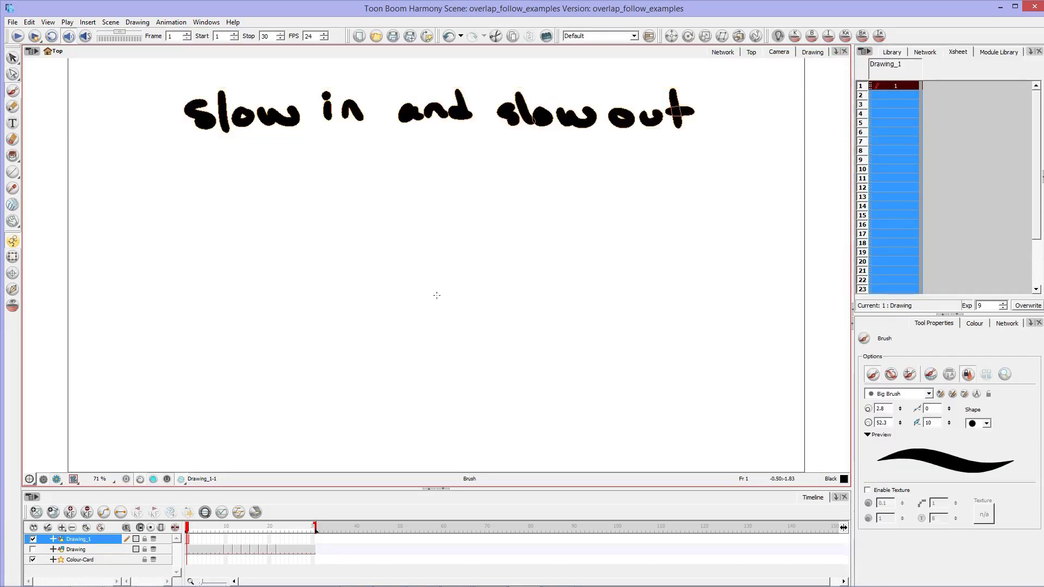
pyautogui.moveTo(193, 544); pyautogui.dragTo(320, 566)
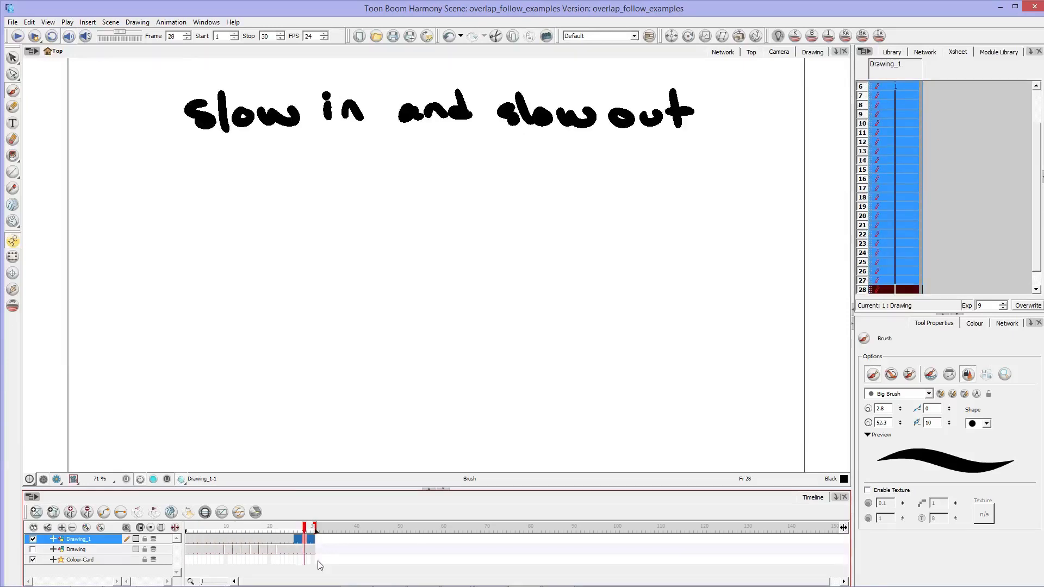
# Add a new Drawing layer and brush a vertical line on the left at frame 1.
pyautogui.click(187, 528)
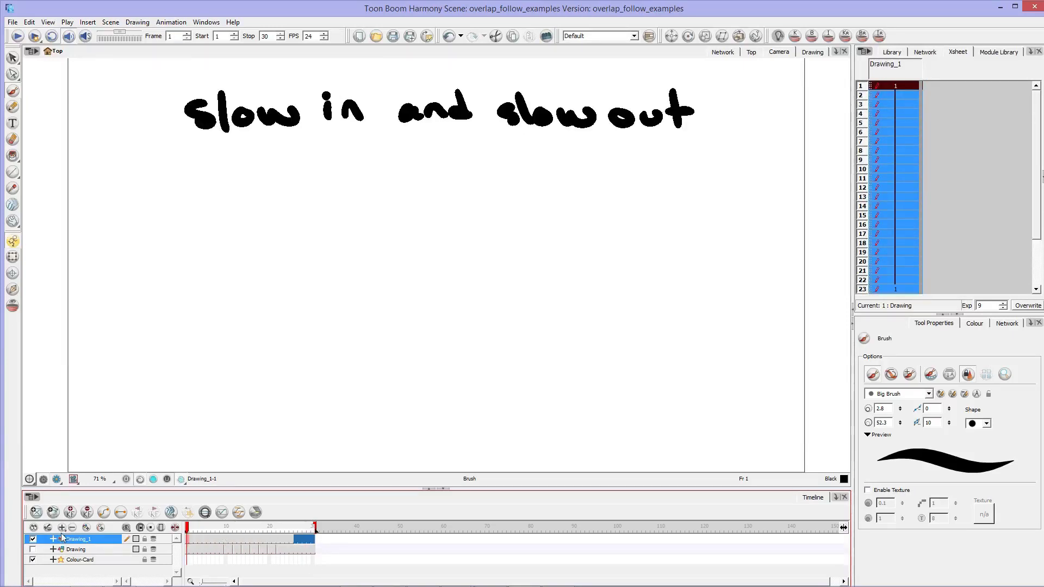
pyautogui.click(62, 527)
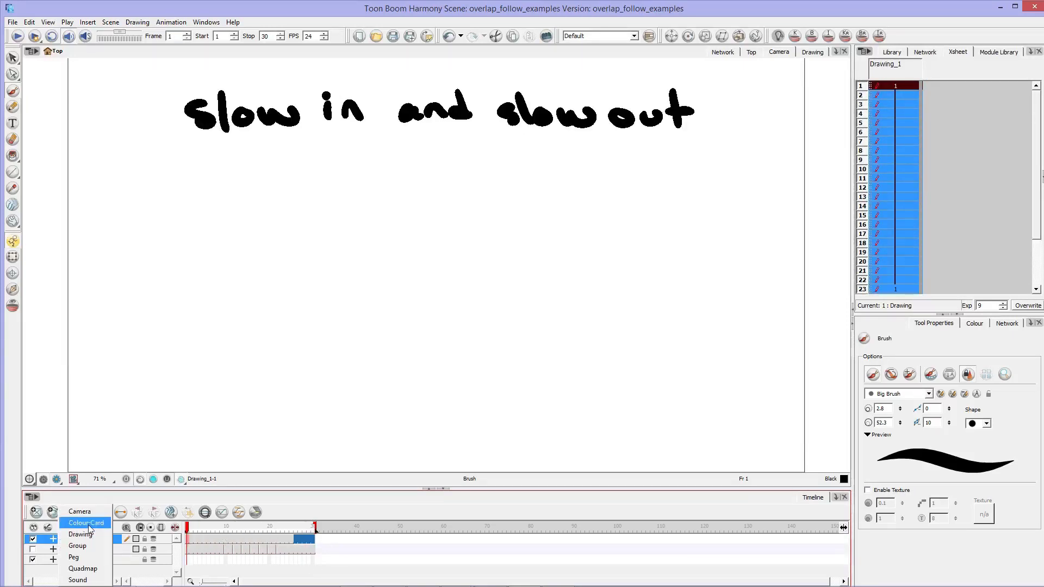
pyautogui.click(81, 528)
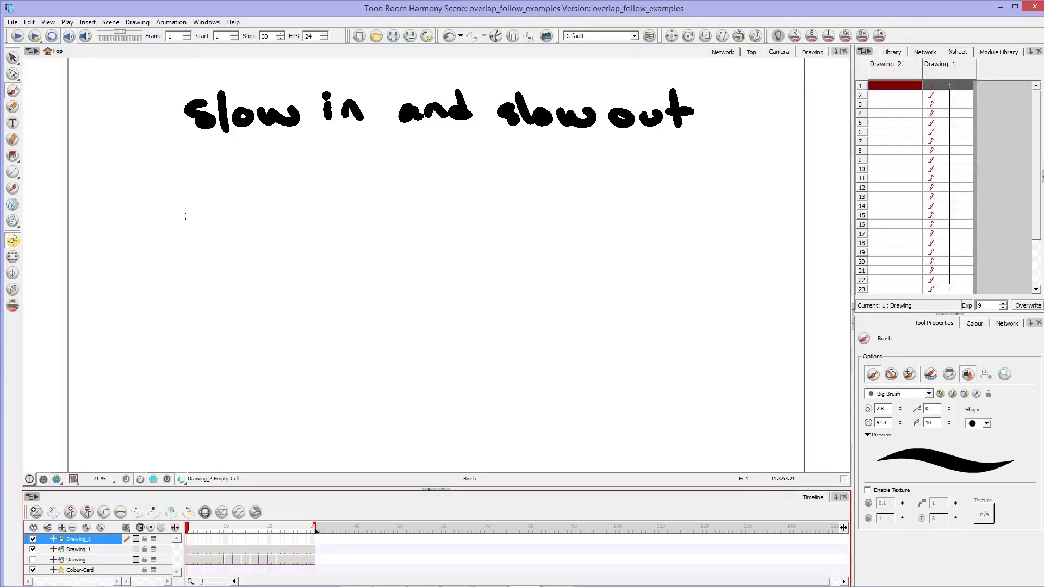
pyautogui.moveTo(216, 209); pyautogui.dragTo(221, 279)
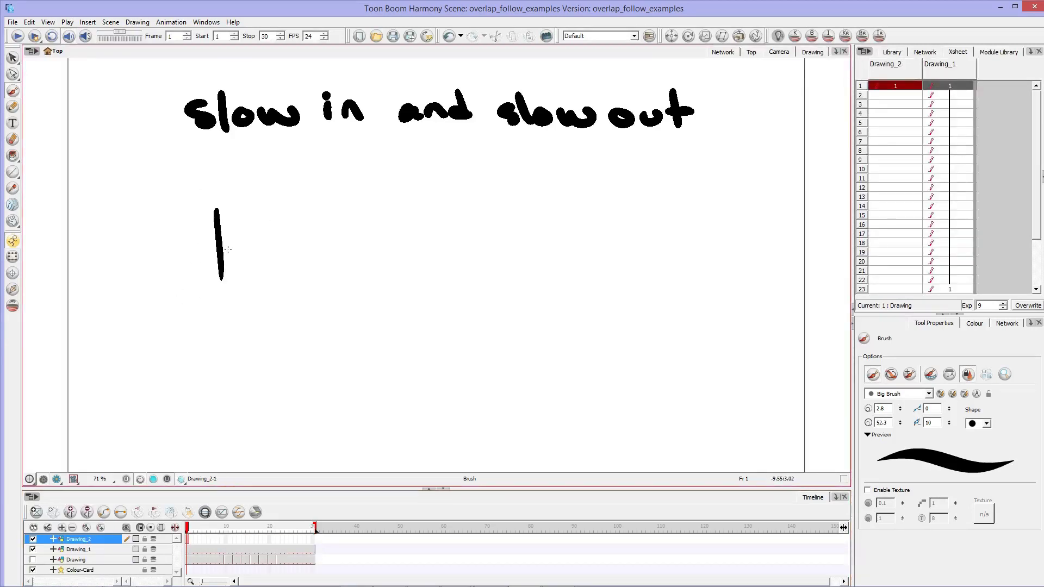
# Create a new drawing at frame 10 with a vertical line further right.
pyautogui.click(196, 529)
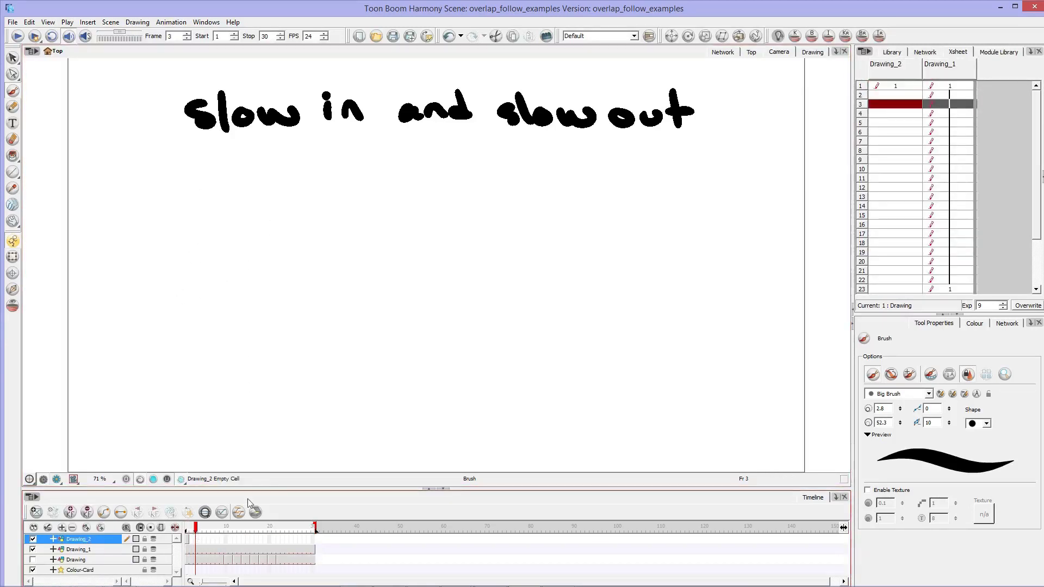
pyautogui.click(199, 527)
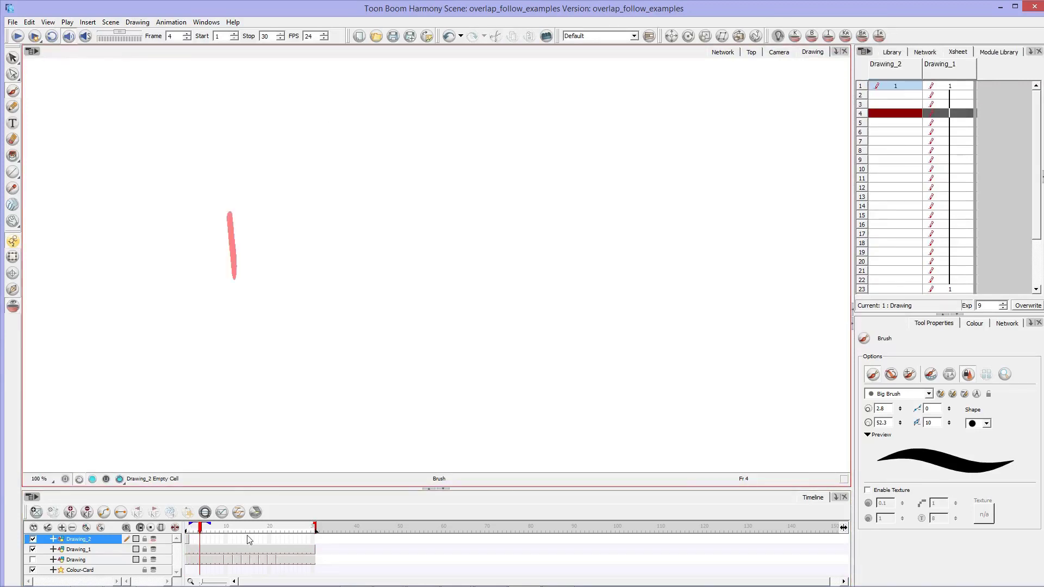
pyautogui.click(226, 530)
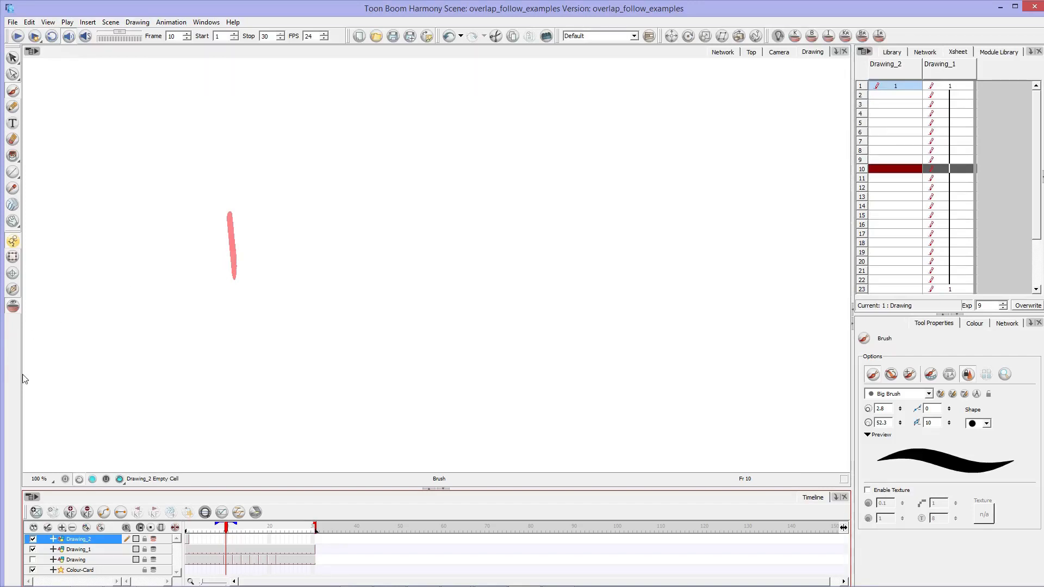
pyautogui.click(63, 527)
pyautogui.moveTo(561, 209); pyautogui.dragTo(566, 275)
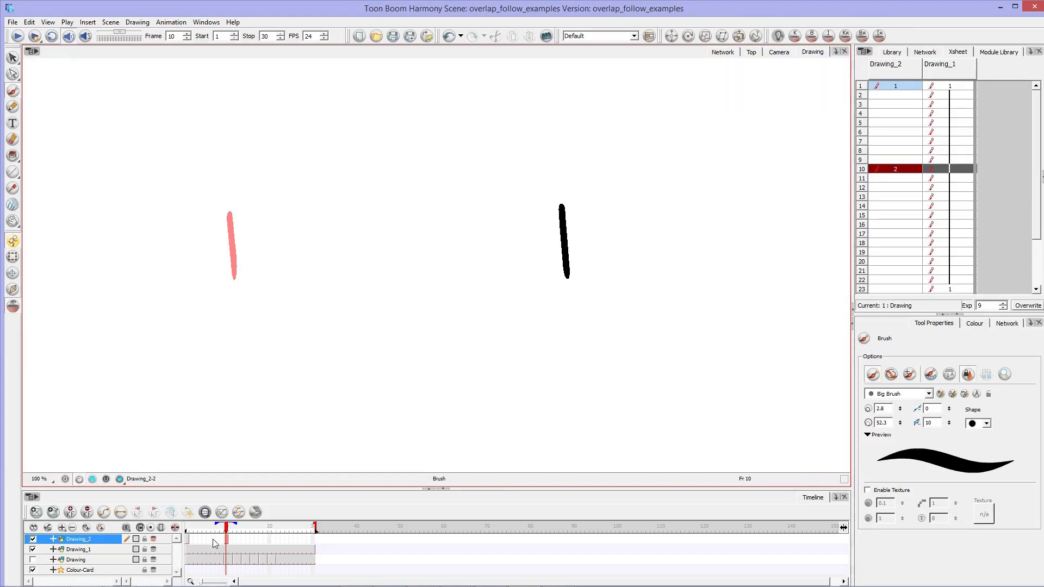
# Brush in-between lines at frame 6 (halfway), frame 3 and frame 8.
pyautogui.click(208, 536)
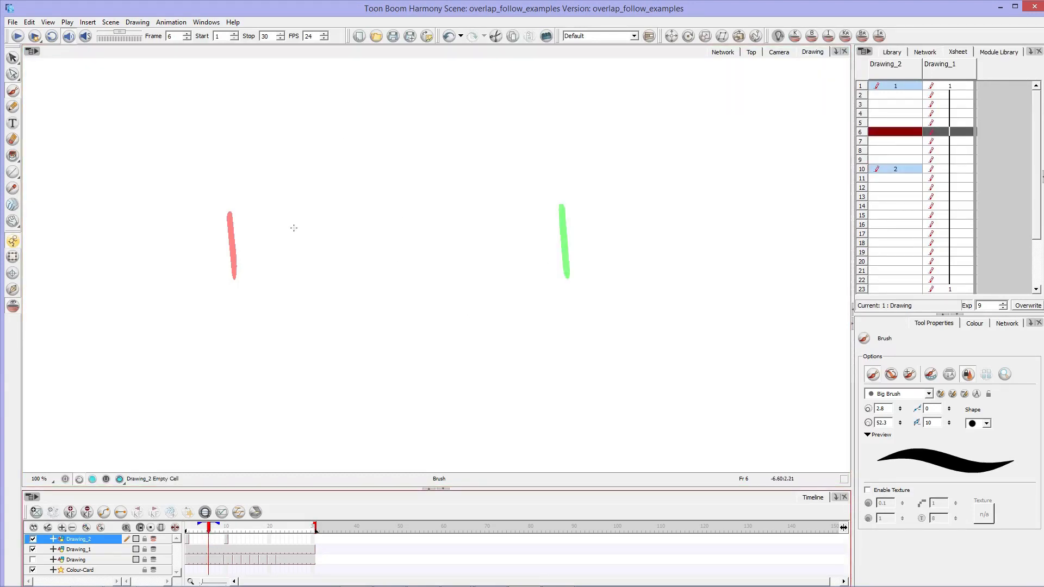
pyautogui.moveTo(401, 212); pyautogui.dragTo(403, 268)
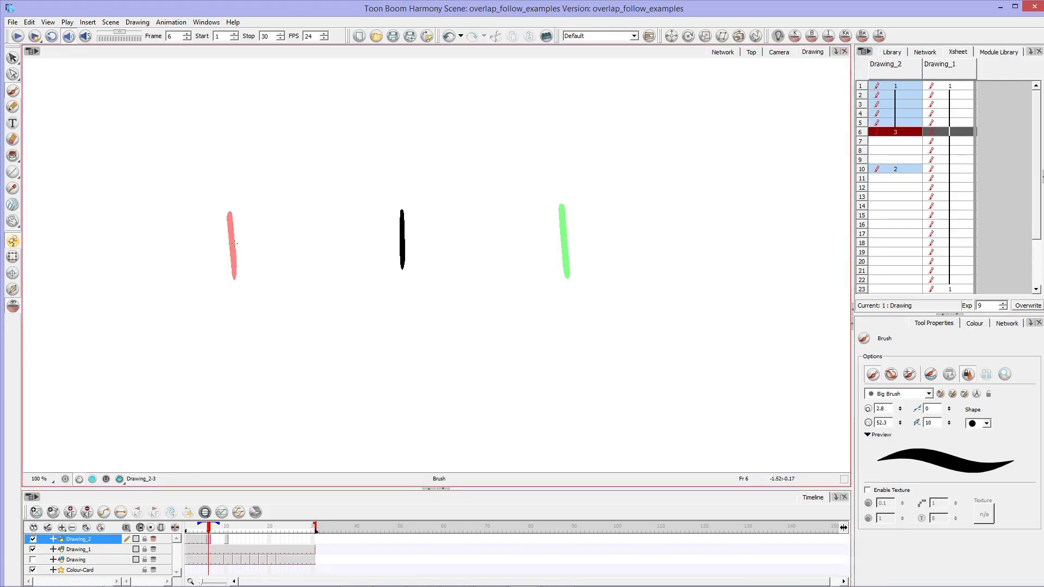
pyautogui.click(202, 537)
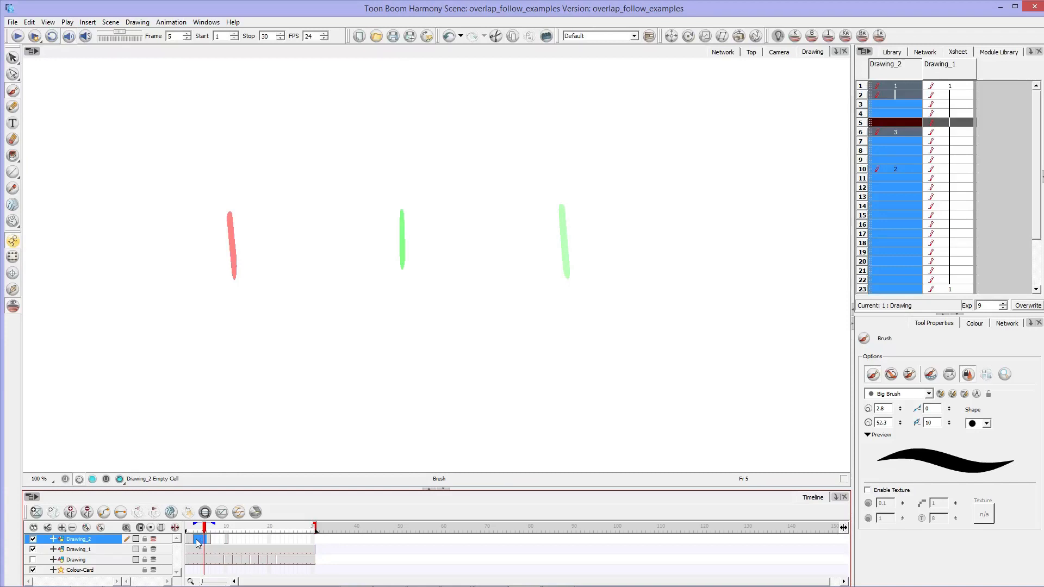
pyautogui.click(196, 537)
pyautogui.moveTo(309, 212); pyautogui.dragTo(310, 257)
pyautogui.click(217, 537)
pyautogui.moveTo(489, 211); pyautogui.dragTo(489, 261)
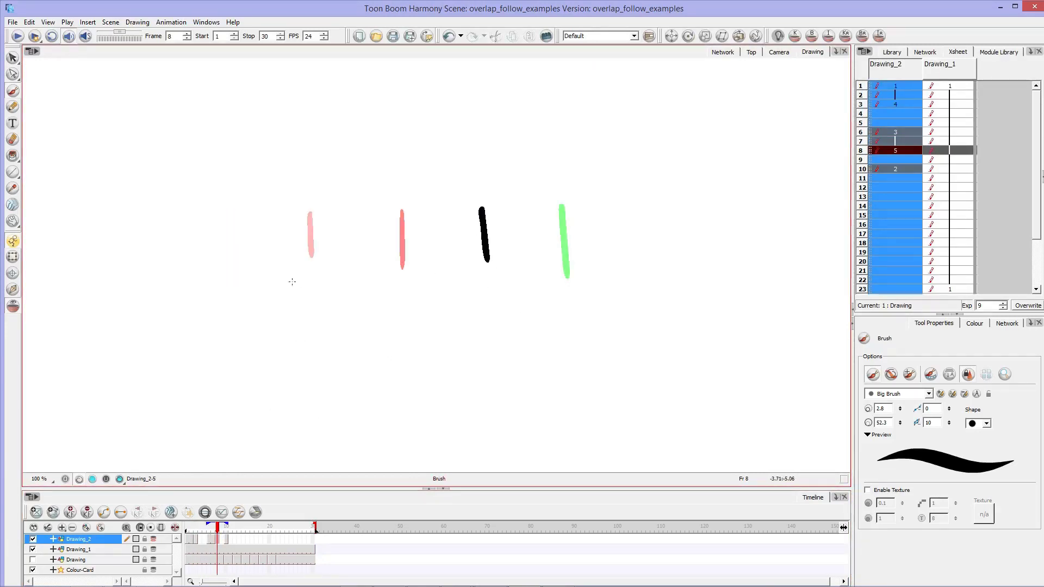
# Add the frame 2 in-between, check spacing, and end the scene at frame 9.
pyautogui.click(191, 540)
pyautogui.moveTo(267, 214); pyautogui.dragTo(268, 249)
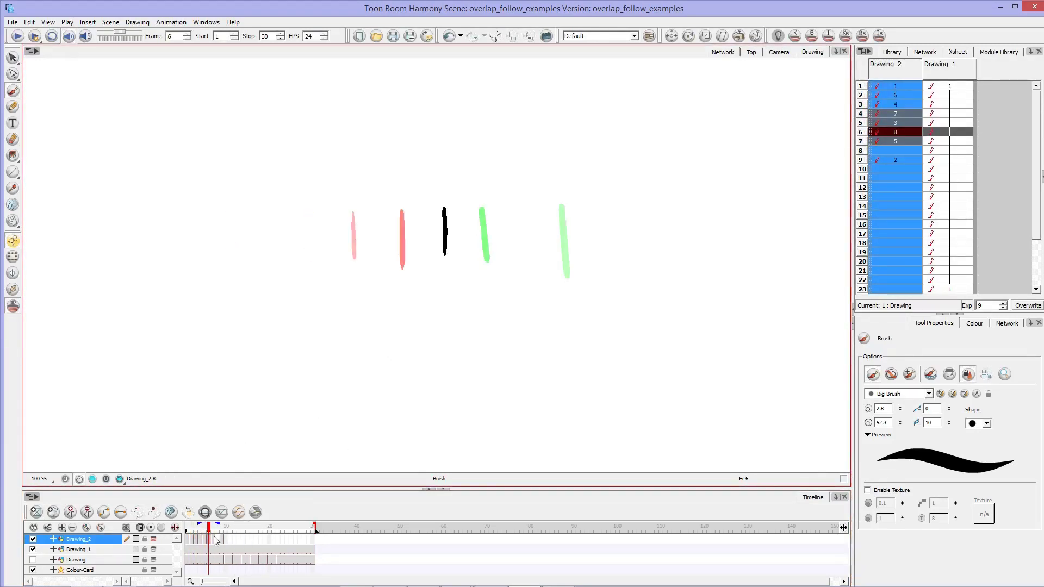
pyautogui.click(216, 538)
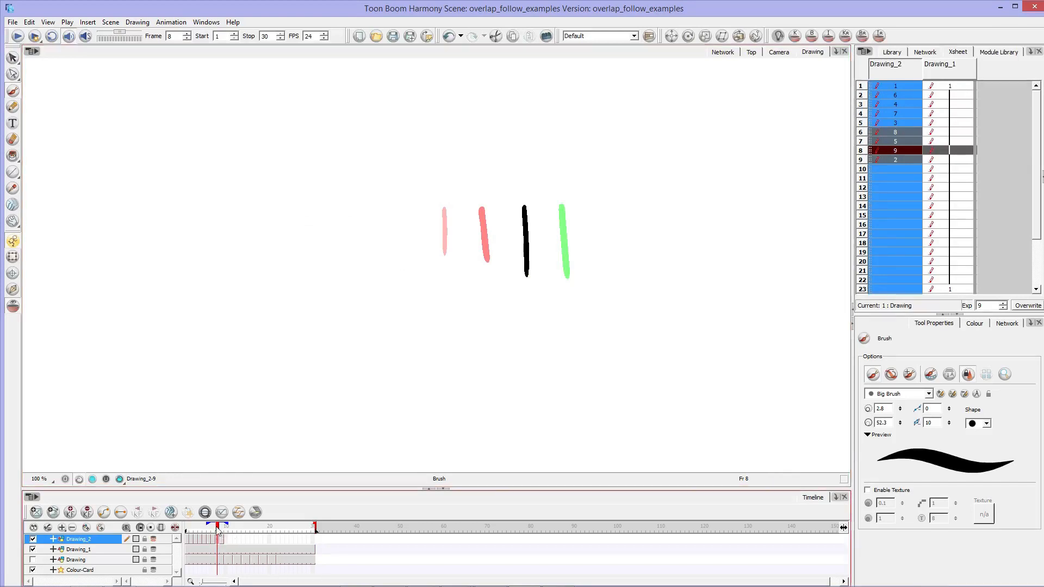
pyautogui.moveTo(220, 535); pyautogui.dragTo(191, 537)
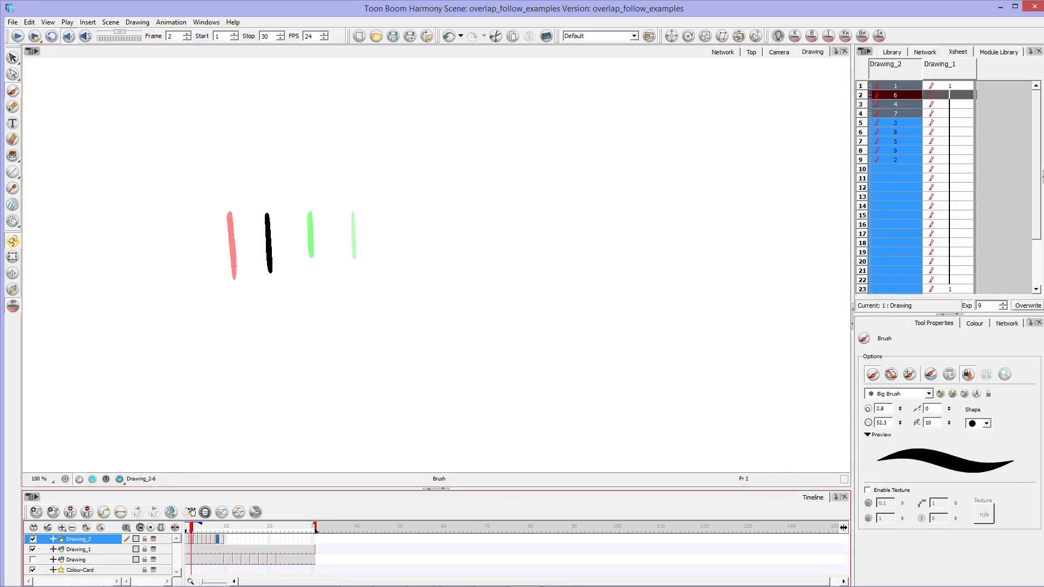
pyautogui.click(780, 51)
pyautogui.moveTo(316, 526)
pyautogui.mouseDown()
pyautogui.moveTo(242, 546)
pyautogui.moveTo(224, 527)
pyautogui.mouseUp()
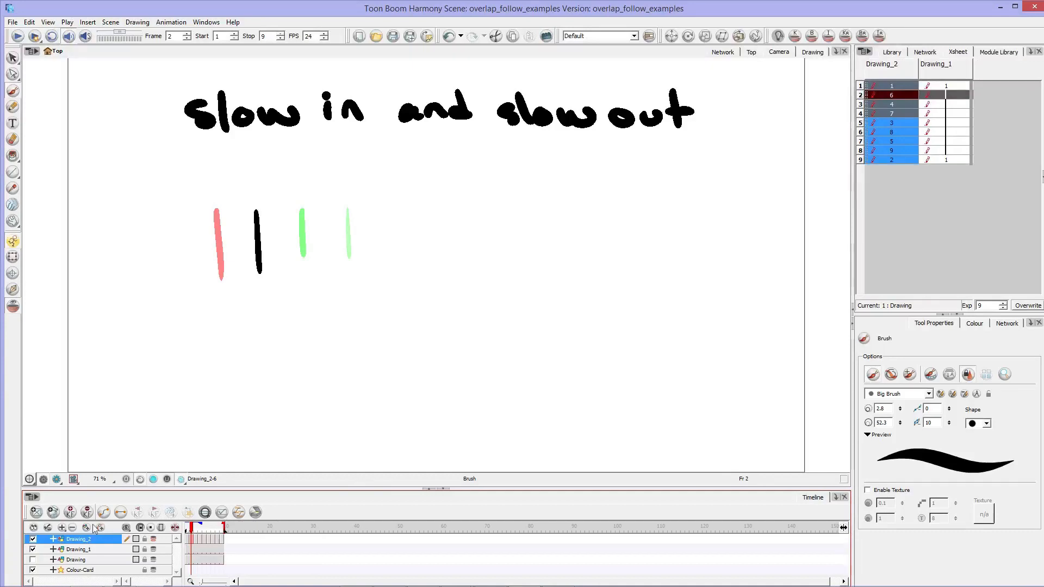
# Loop-play the line animation, scrub frames 1–5, then replay it from frame 1.
pyautogui.click(52, 36)
pyautogui.click(18, 36)
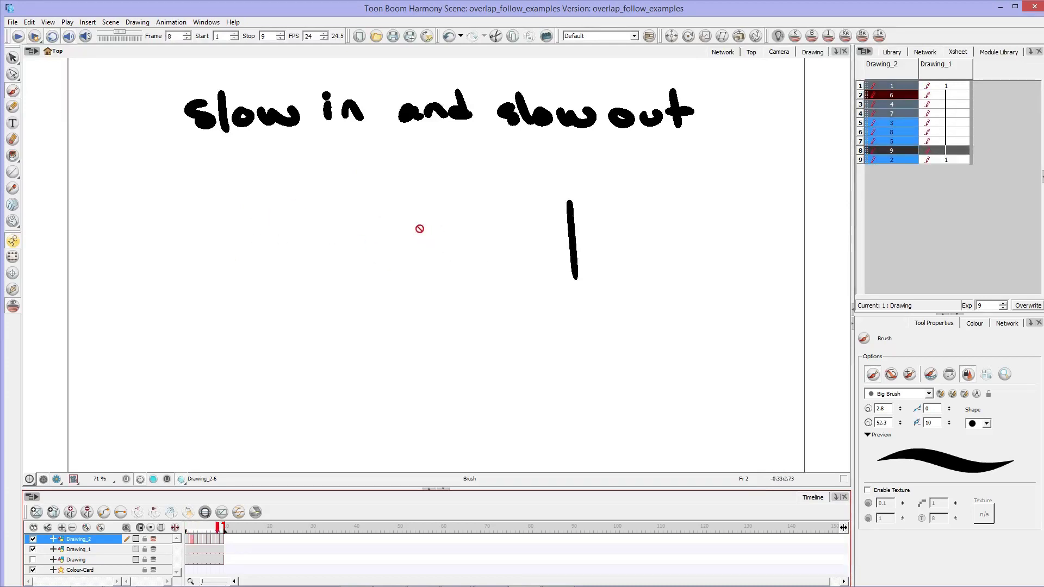
pyautogui.click(205, 528)
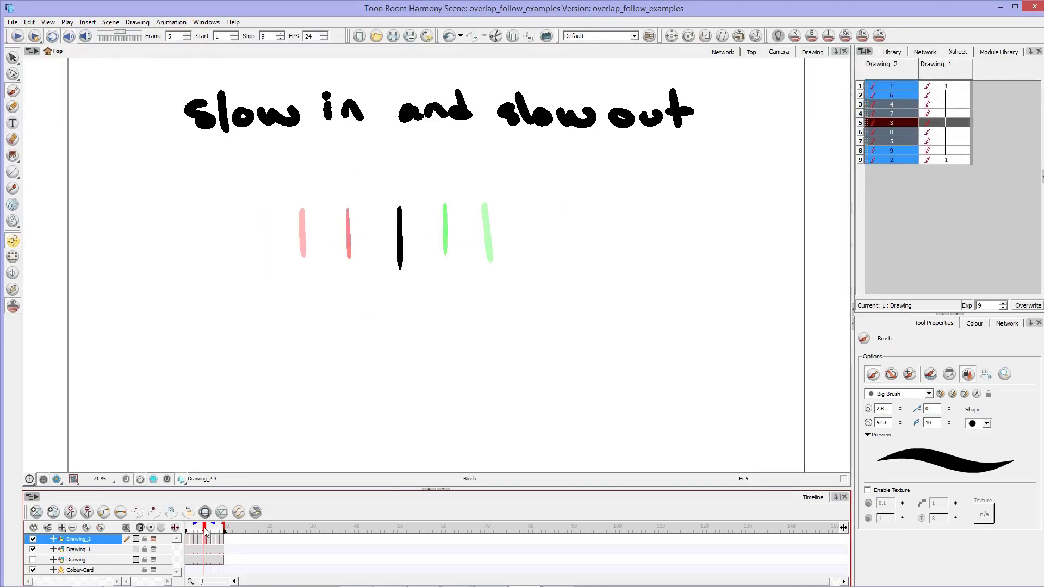
pyautogui.moveTo(206, 531)
pyautogui.mouseDown()
pyautogui.moveTo(187, 531)
pyautogui.moveTo(205, 528)
pyautogui.mouseUp()
pyautogui.click(201, 530)
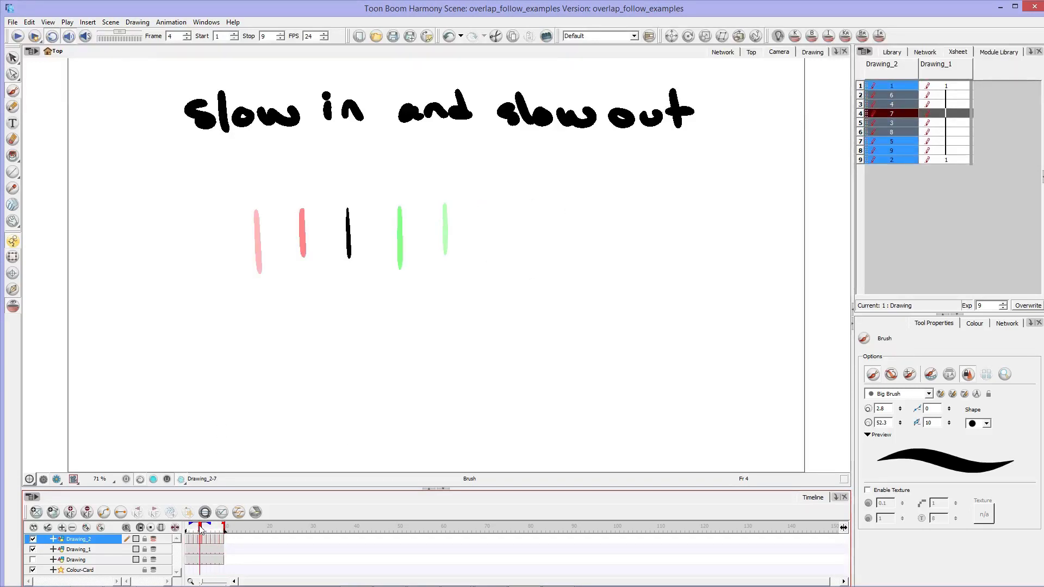
pyautogui.moveTo(200, 531)
pyautogui.mouseDown()
pyautogui.moveTo(190, 532)
pyautogui.moveTo(229, 533)
pyautogui.mouseUp()
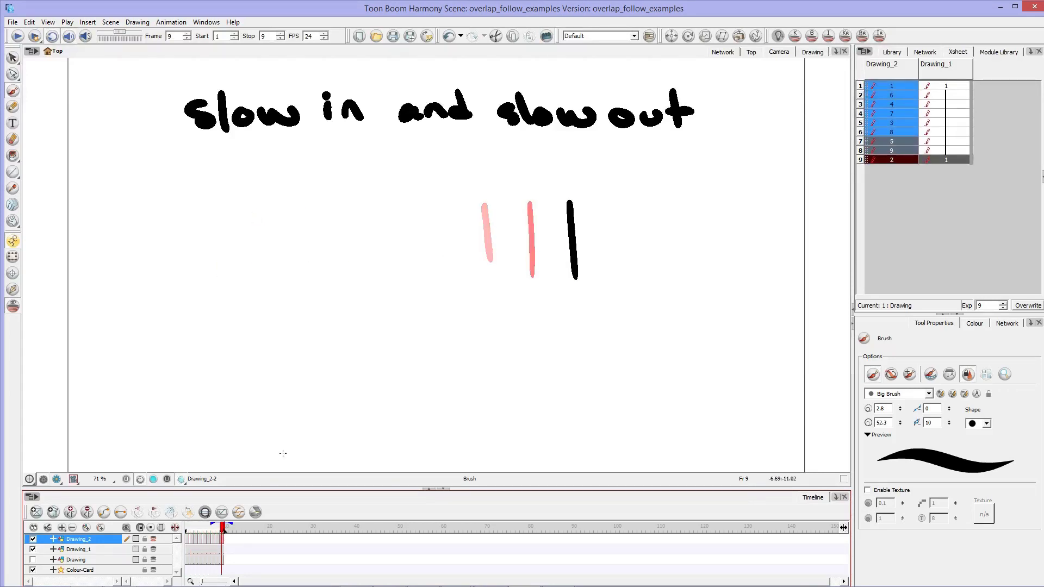
pyautogui.press('Return')
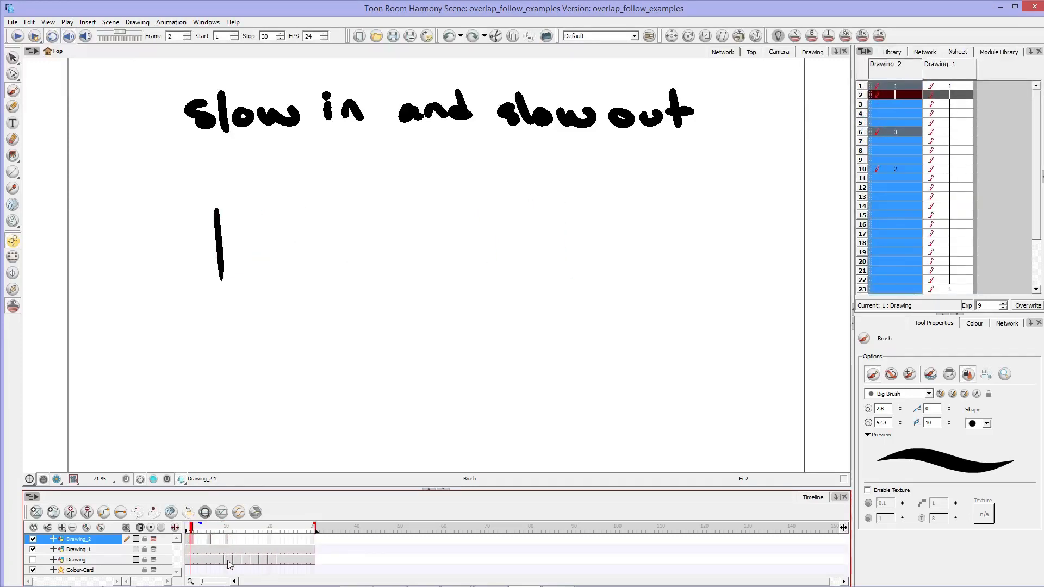
# In Camera view, draw black in-between lines for frames 2 and 3.
pyautogui.click(780, 52)
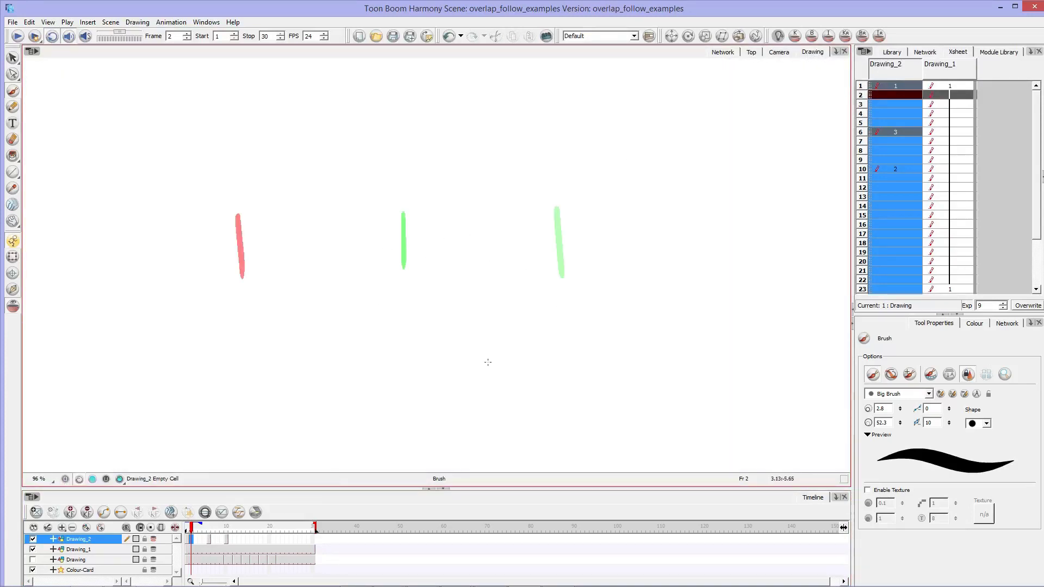
pyautogui.moveTo(187, 530)
pyautogui.mouseDown()
pyautogui.moveTo(228, 530)
pyautogui.moveTo(191, 530)
pyautogui.mouseUp()
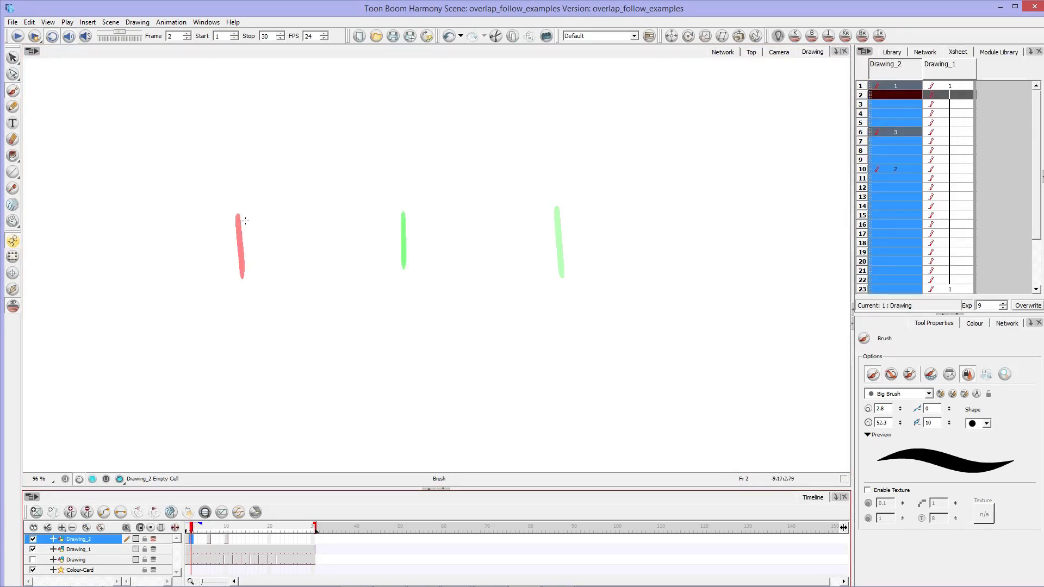
pyautogui.moveTo(244, 216); pyautogui.dragTo(250, 281)
pyautogui.click(194, 539)
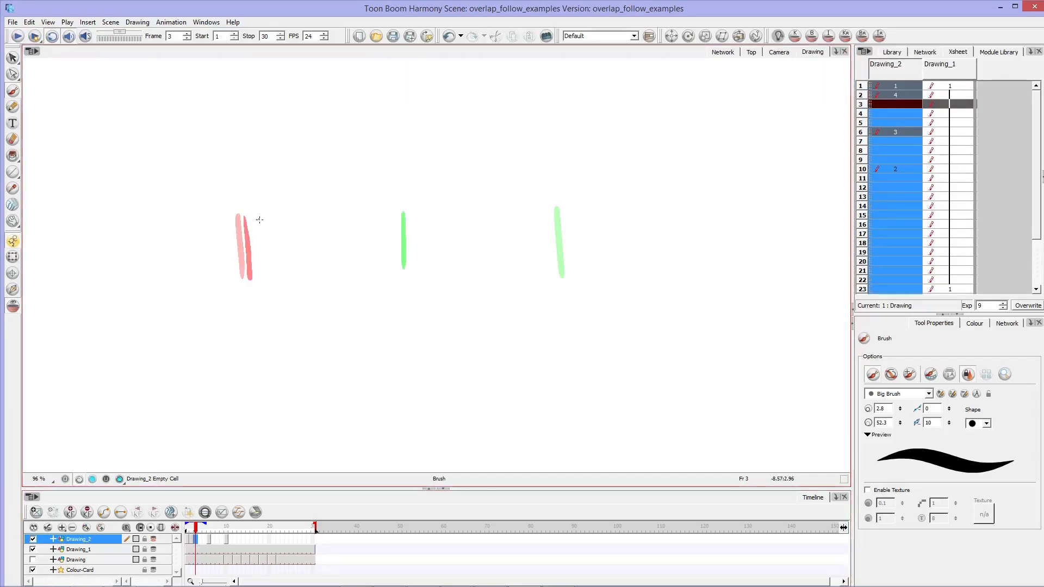
pyautogui.moveTo(258, 218); pyautogui.dragTo(266, 282)
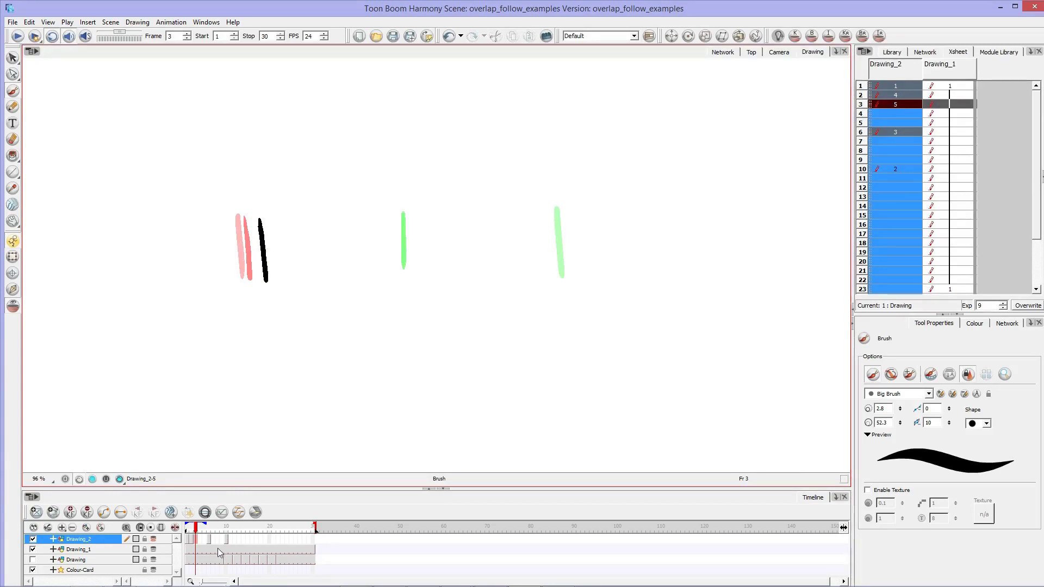
# Draw black in-between lines for frames 4 and 5, comparing their spacing.
pyautogui.click(199, 529)
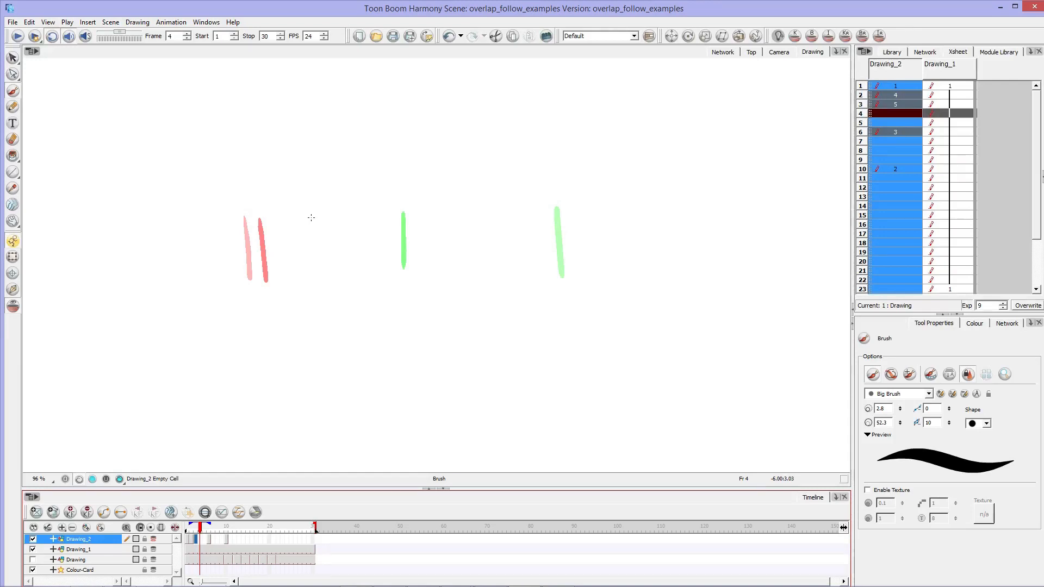
pyautogui.moveTo(311, 217); pyautogui.dragTo(316, 279)
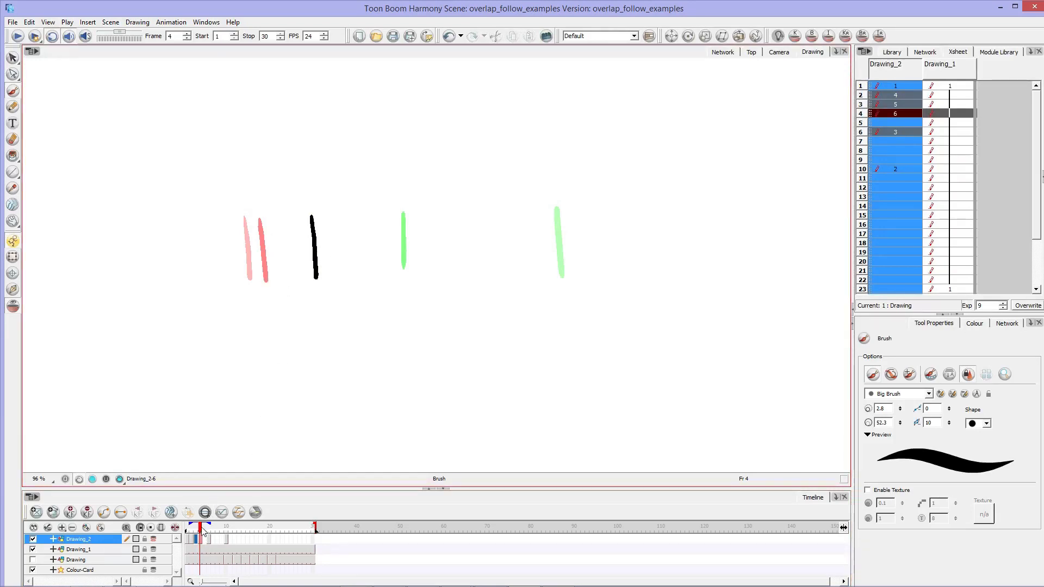
pyautogui.click(205, 529)
pyautogui.moveTo(205, 528); pyautogui.dragTo(200, 529)
pyautogui.click(205, 529)
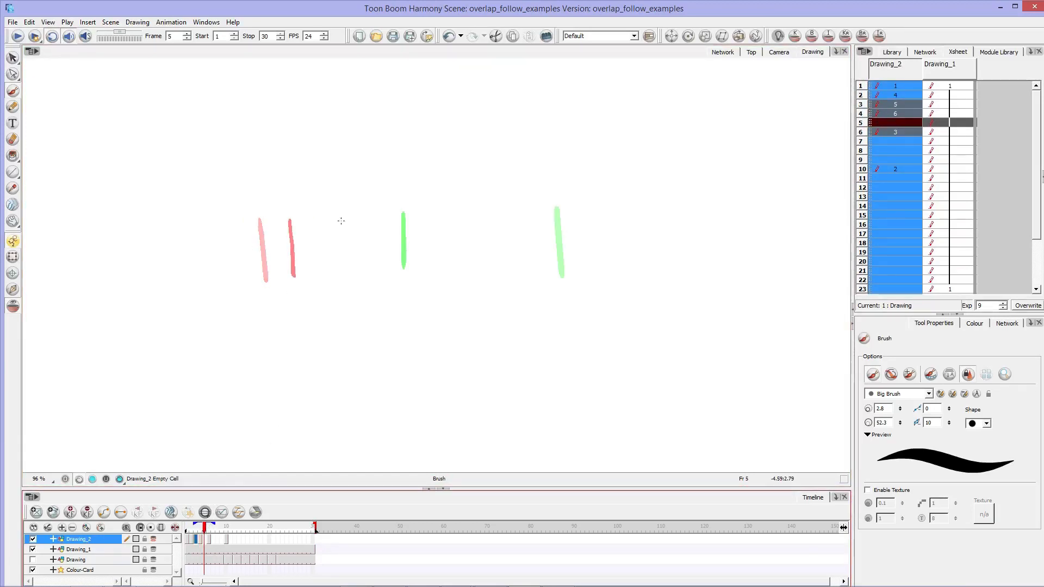
pyautogui.moveTo(337, 217); pyautogui.dragTo(337, 273)
# Step through frames 1–5 to preview the motion, then draw the frame 9 in-between line.
pyautogui.click(200, 539)
pyautogui.click(186, 539)
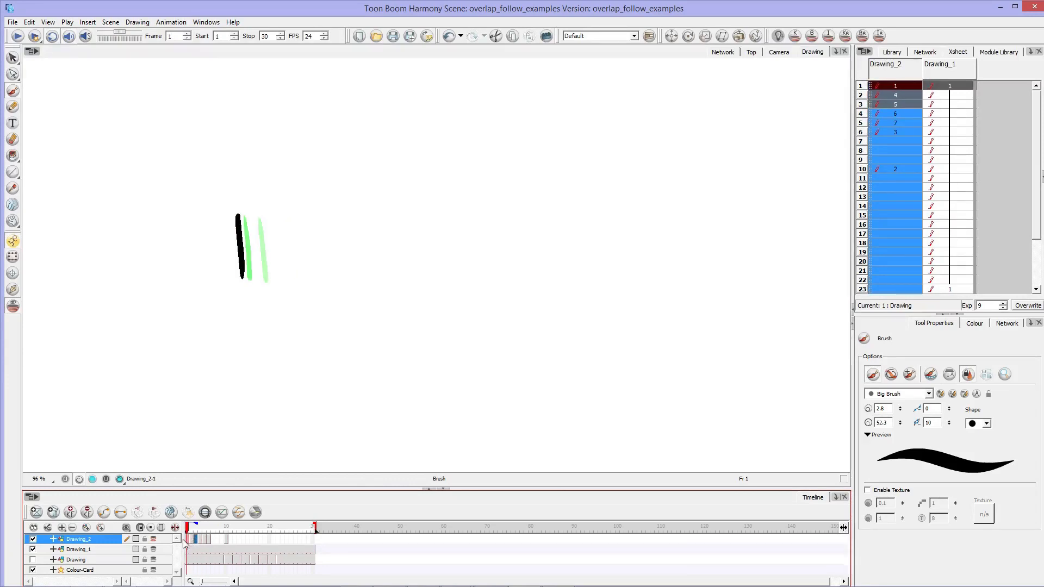
pyautogui.click(192, 540)
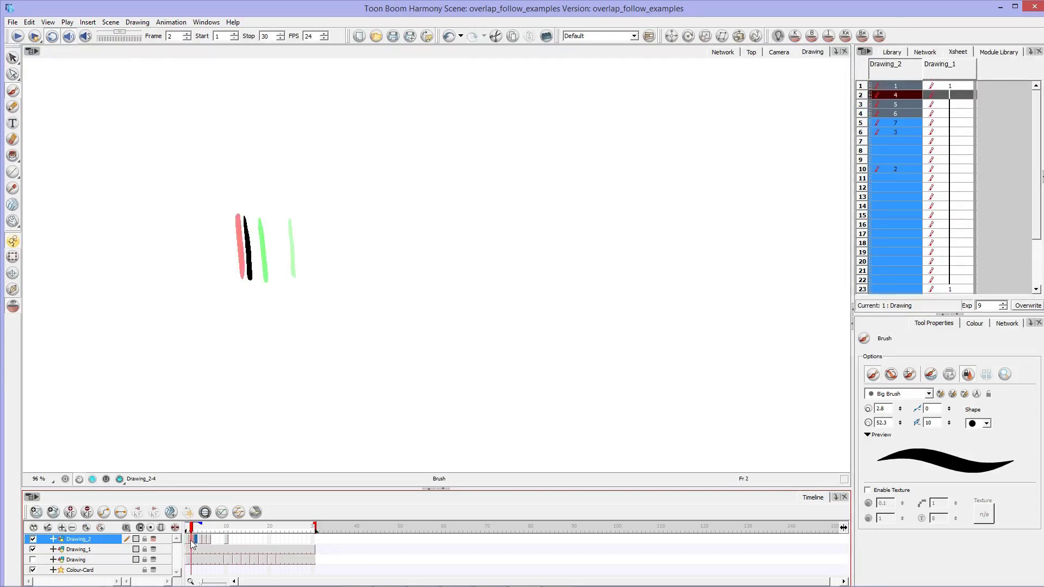
pyautogui.click(196, 540)
pyautogui.click(200, 540)
pyautogui.click(205, 540)
pyautogui.moveTo(206, 545)
pyautogui.mouseDown()
pyautogui.moveTo(186, 546)
pyautogui.moveTo(226, 547)
pyautogui.mouseUp()
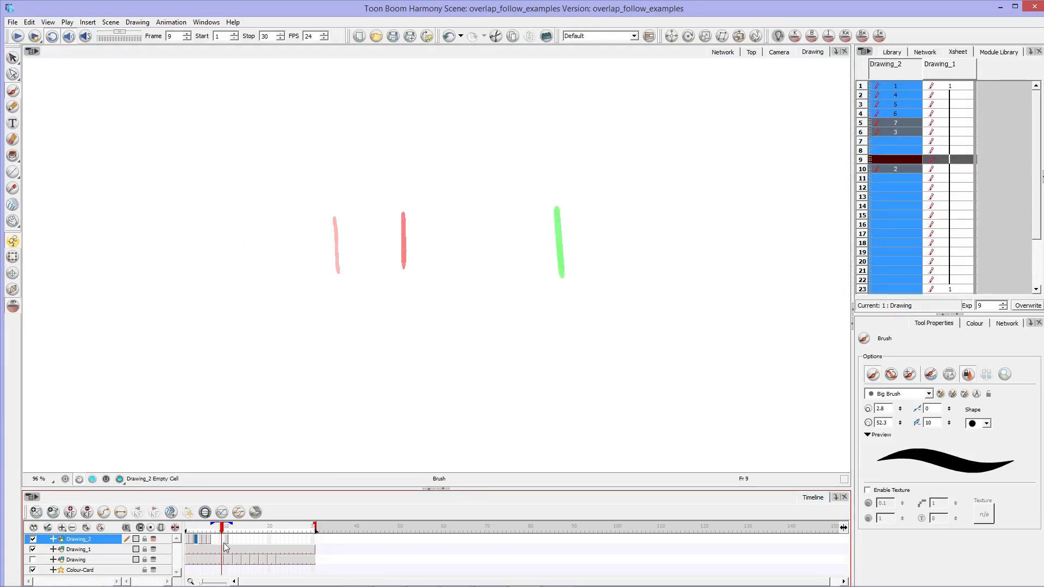
pyautogui.moveTo(547, 208); pyautogui.dragTo(551, 273)
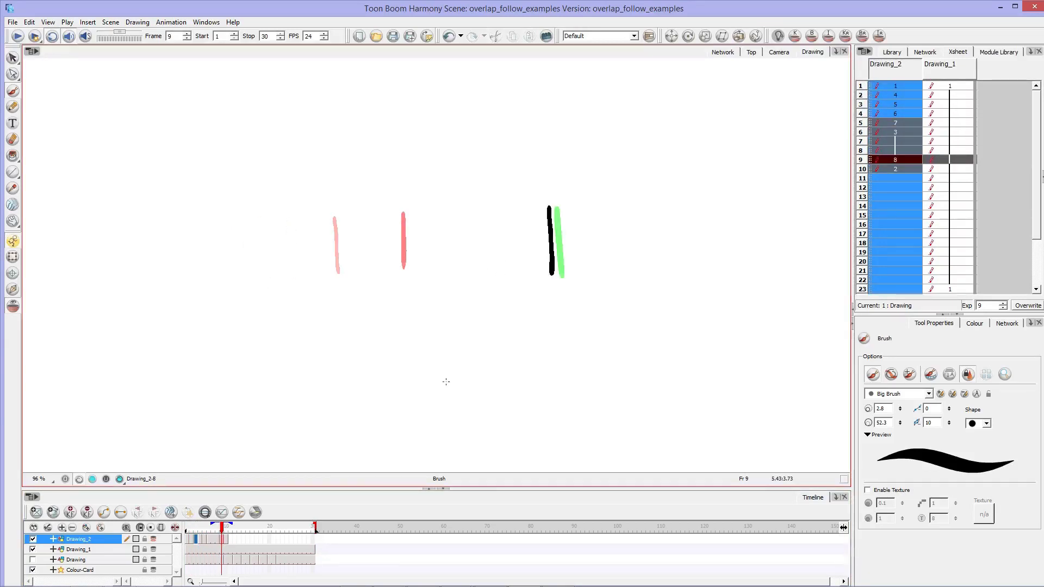
pyautogui.click(217, 543)
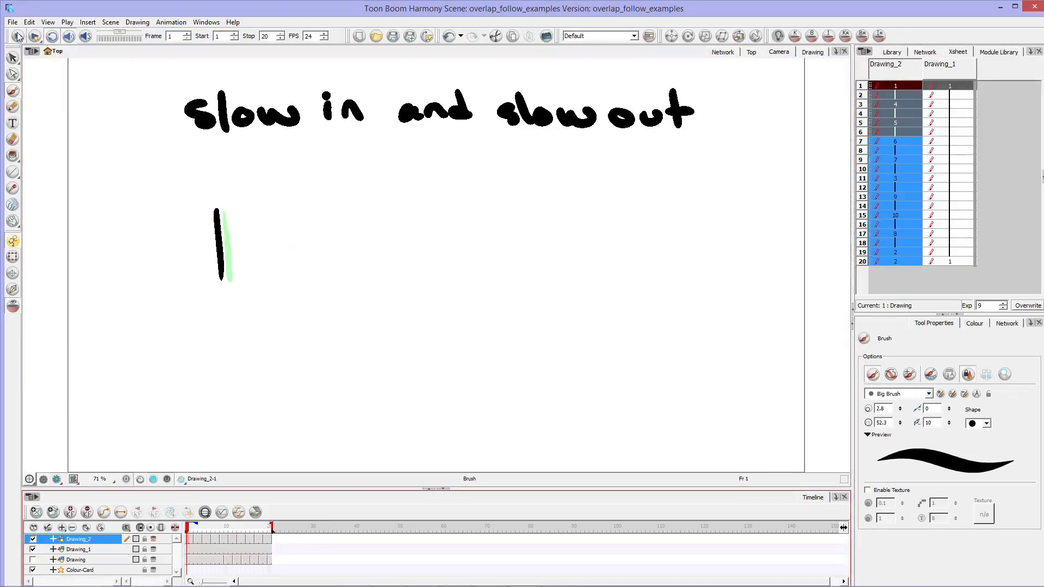
# Play the 20-frame line animation, stop it, and scrub the opening frames.
pyautogui.click(18, 36)
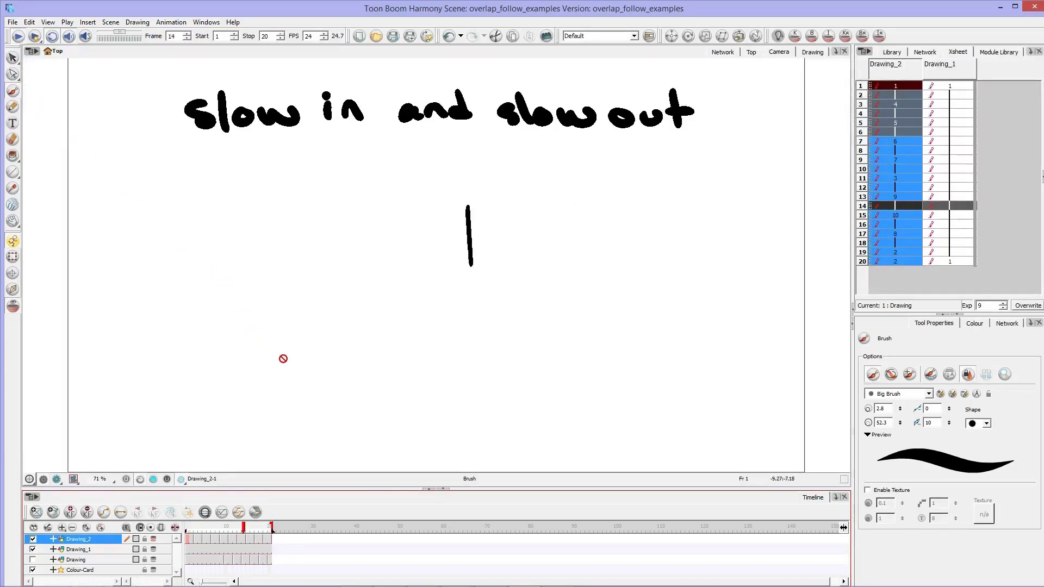
pyautogui.click(185, 535)
pyautogui.moveTo(188, 528)
pyautogui.mouseDown()
pyautogui.moveTo(275, 516)
pyautogui.moveTo(246, 532)
pyautogui.moveTo(288, 532)
pyautogui.moveTo(188, 529)
pyautogui.mouseUp()
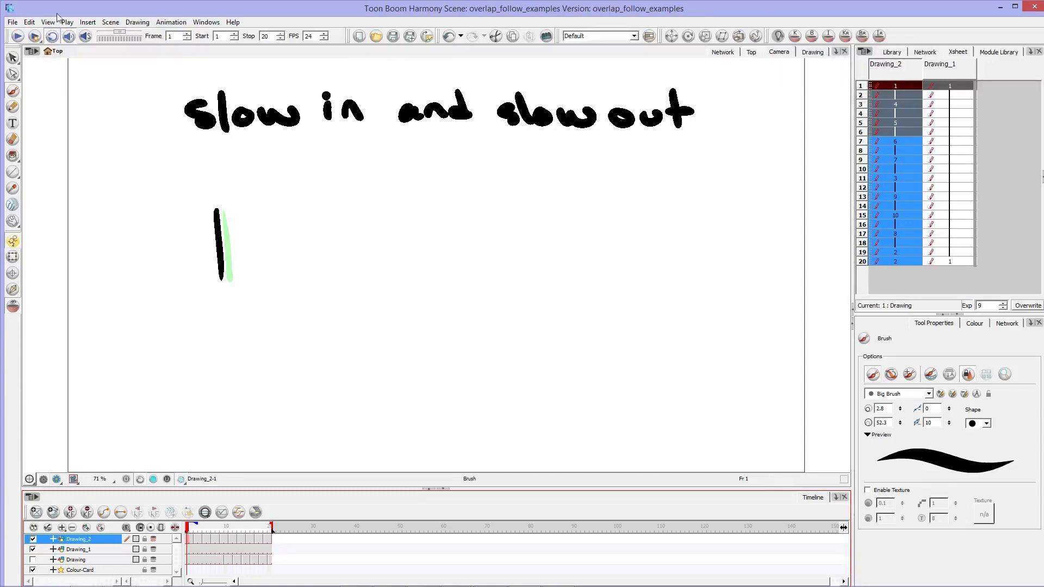
# Save the scene with File > Save.
pyautogui.click(13, 22)
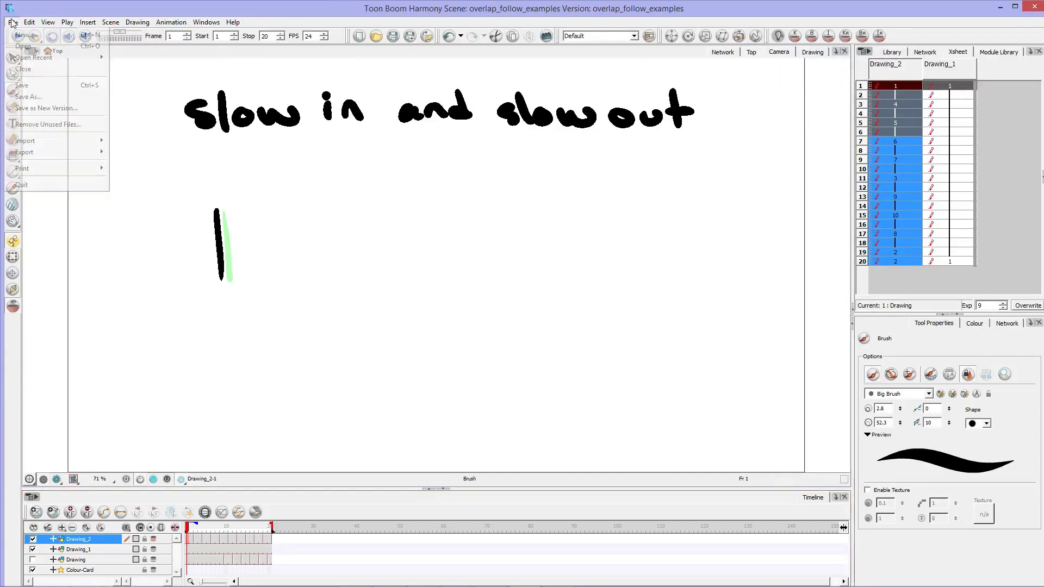
pyautogui.click(32, 86)
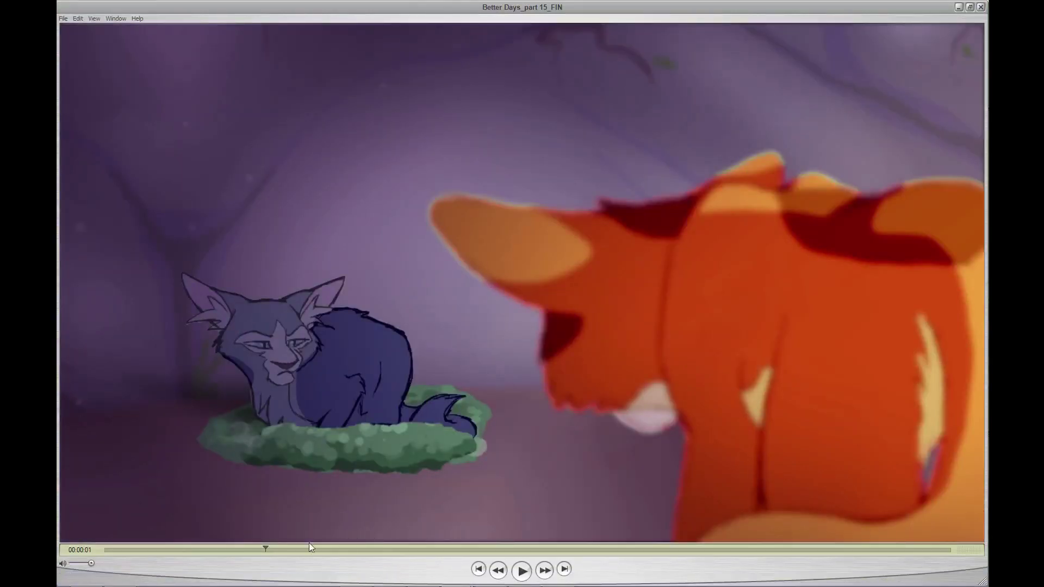
# Scrub the Better Days_part 15_FIN clip between 00:00:01 and 00:00:03 to study the grey cat.
pyautogui.moveTo(266, 550); pyautogui.dragTo(316, 584)
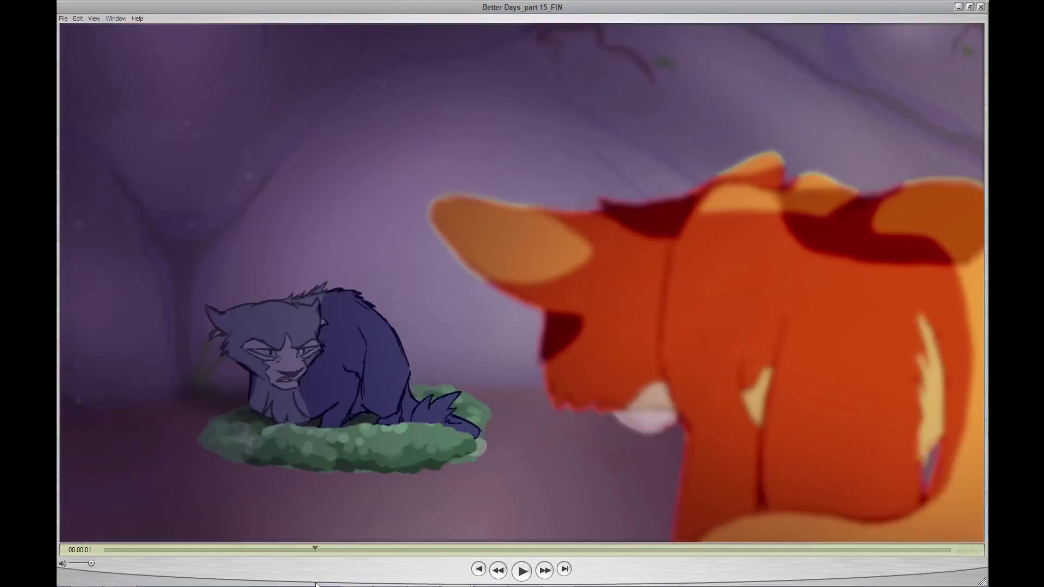
pyautogui.moveTo(319, 583); pyautogui.dragTo(337, 585)
pyautogui.moveTo(342, 549); pyautogui.dragTo(377, 549)
pyautogui.moveTo(377, 585); pyautogui.dragTo(462, 586)
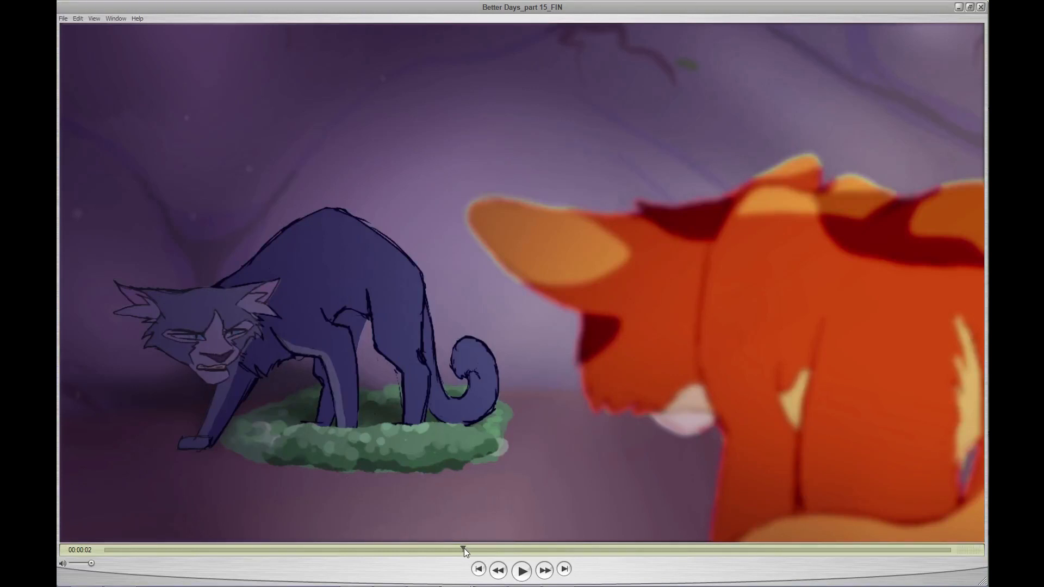
pyautogui.moveTo(465, 548); pyautogui.dragTo(866, 586)
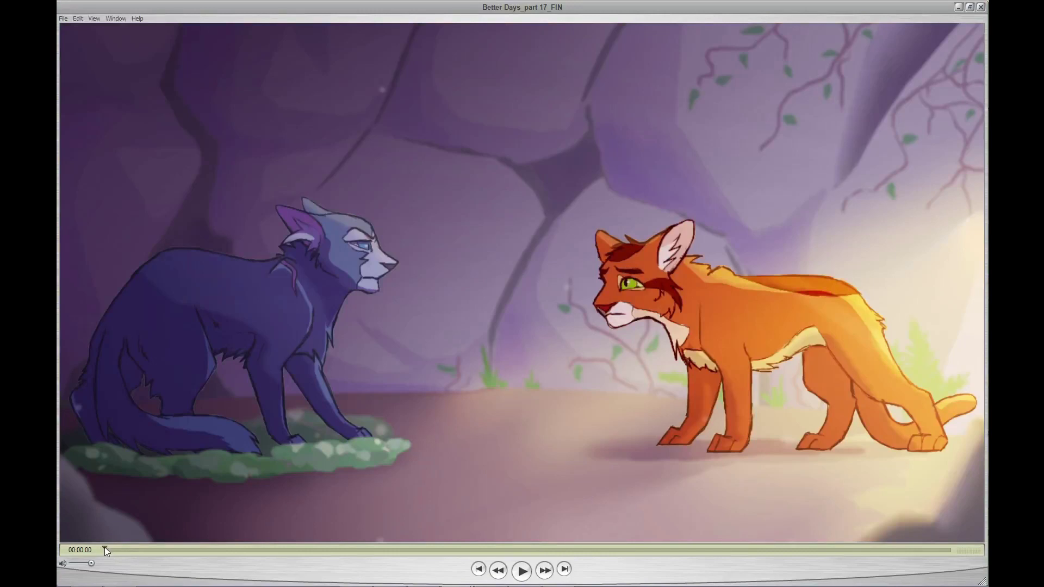
# Scrub the part 17 clip to 00:00:01, then jump back to 00:00:00 with Home.
pyautogui.moveTo(105, 547); pyautogui.dragTo(791, 586)
pyautogui.press('Home')
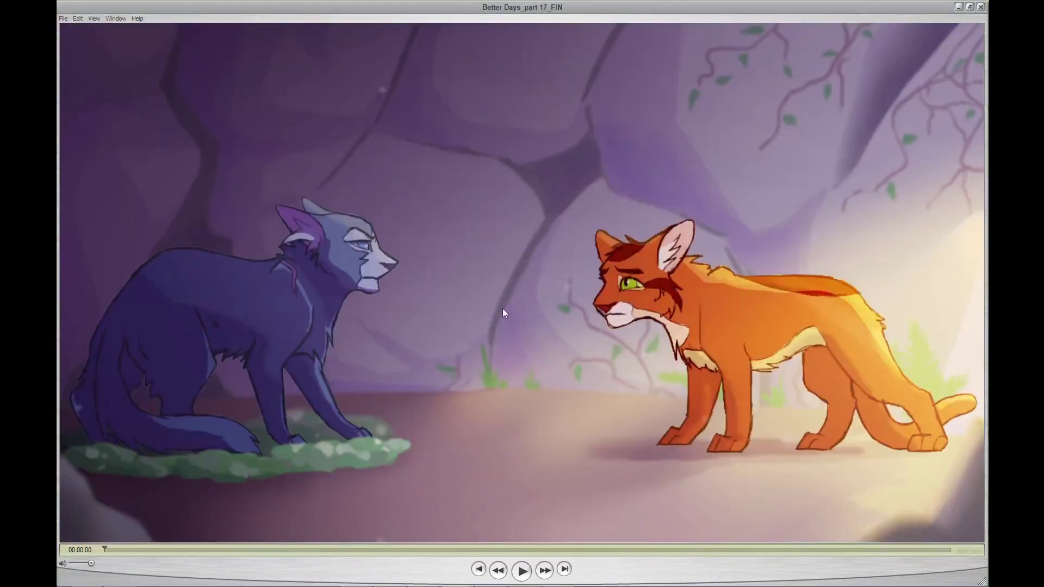